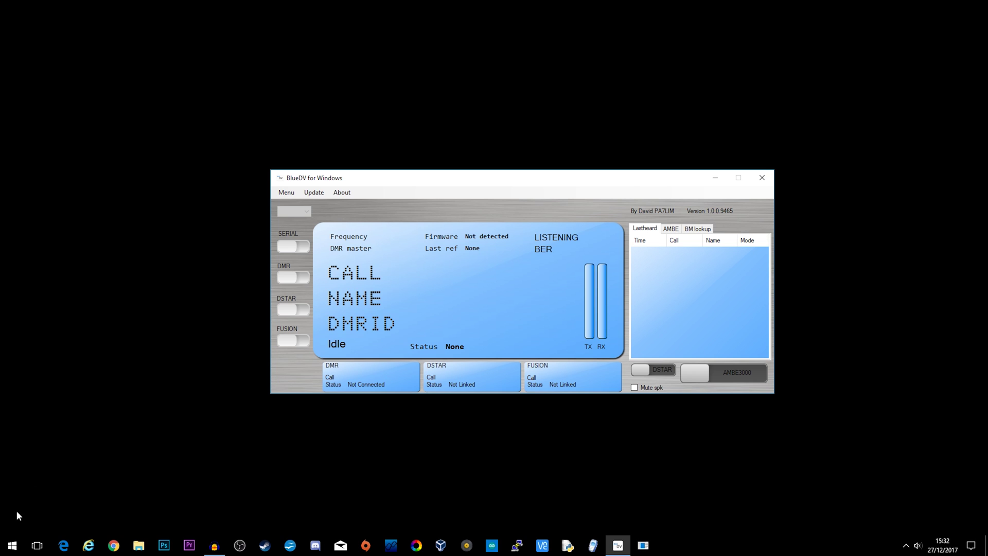
Check in Device Manager which COM port is assigned to the USB serial device, then close Device Manager
right_click(13, 547)
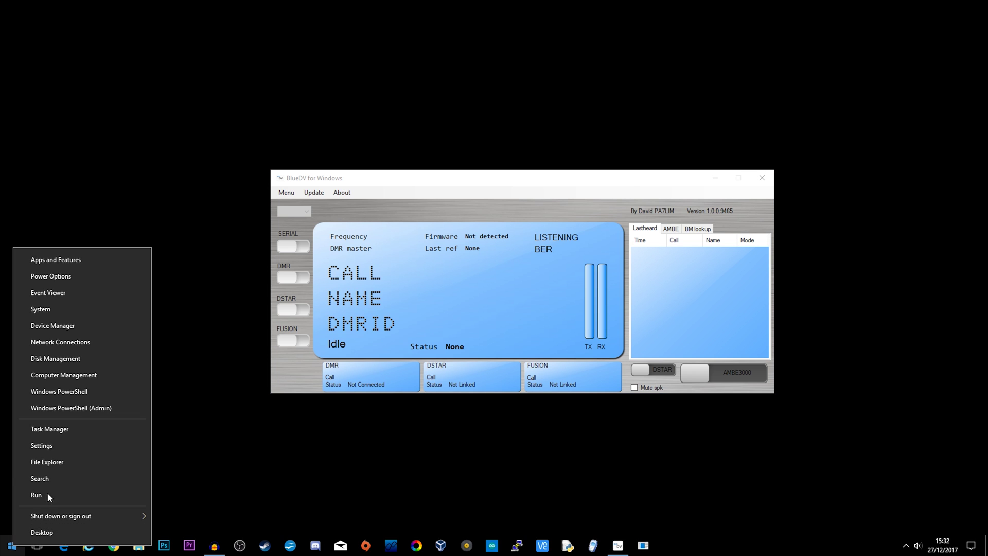
left_click(58, 326)
left_click_drag(292, 34, 505, 132)
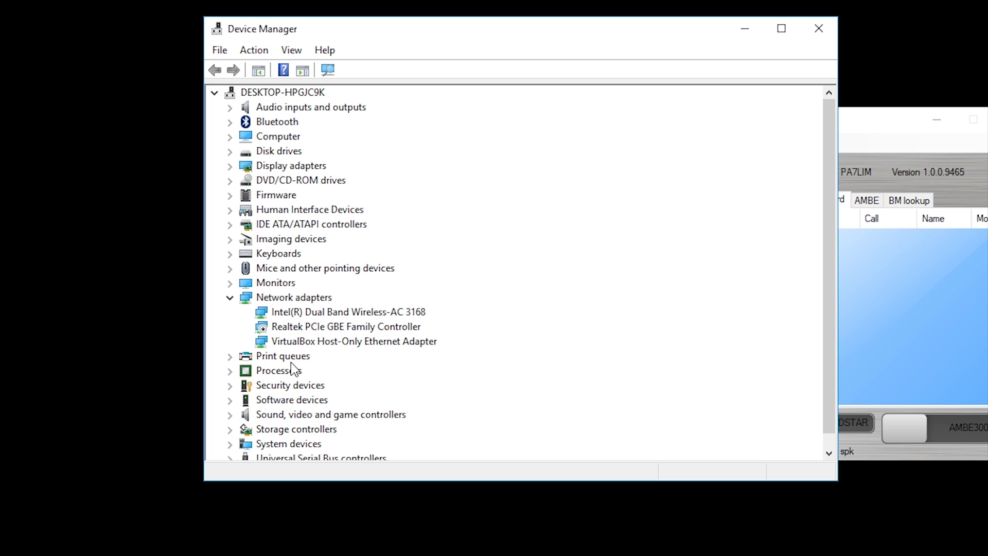
left_click_drag(835, 478, 856, 536)
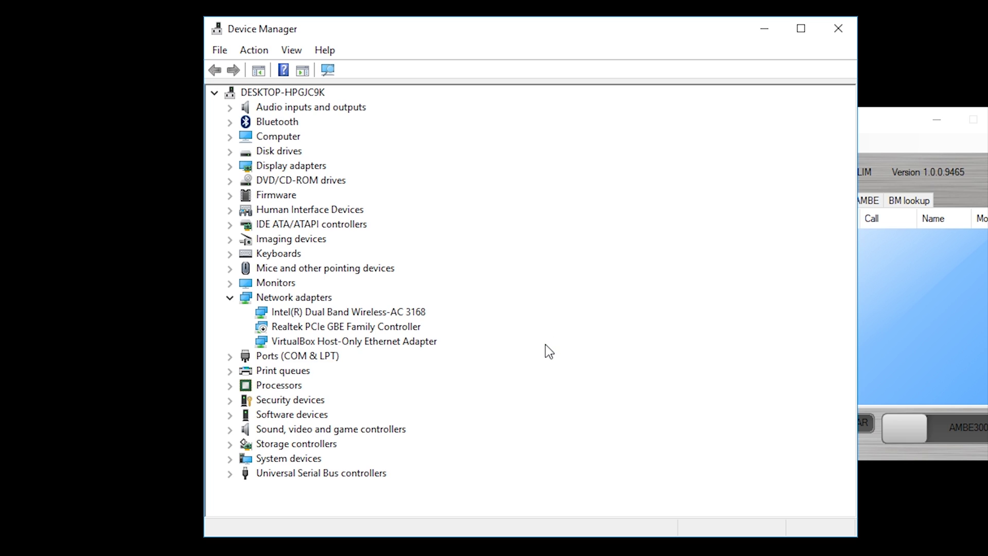
left_click(230, 356)
left_click(298, 361)
left_click(301, 370)
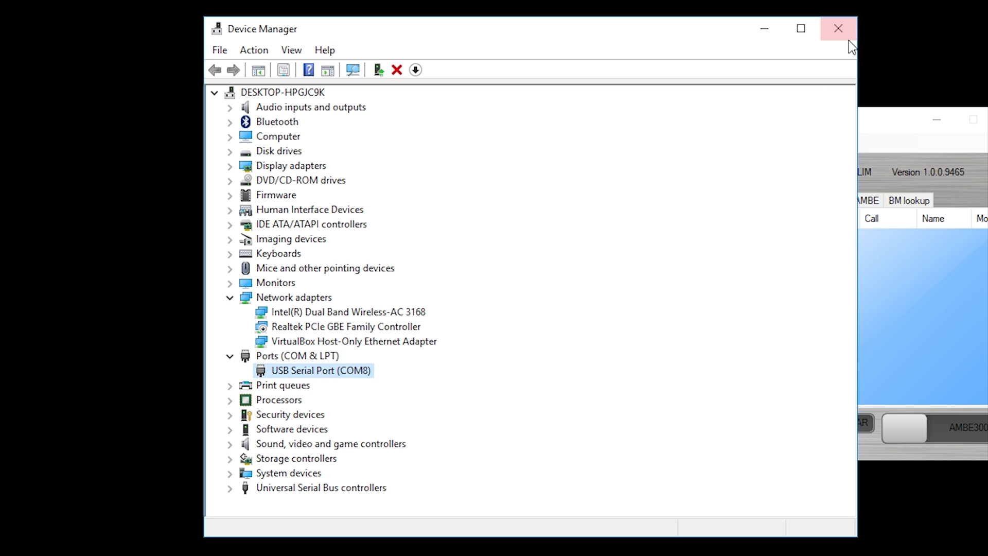
left_click(839, 28)
Update the DSTAR hosts and dismiss the download messages
left_click_drag(652, 111, 653, 101)
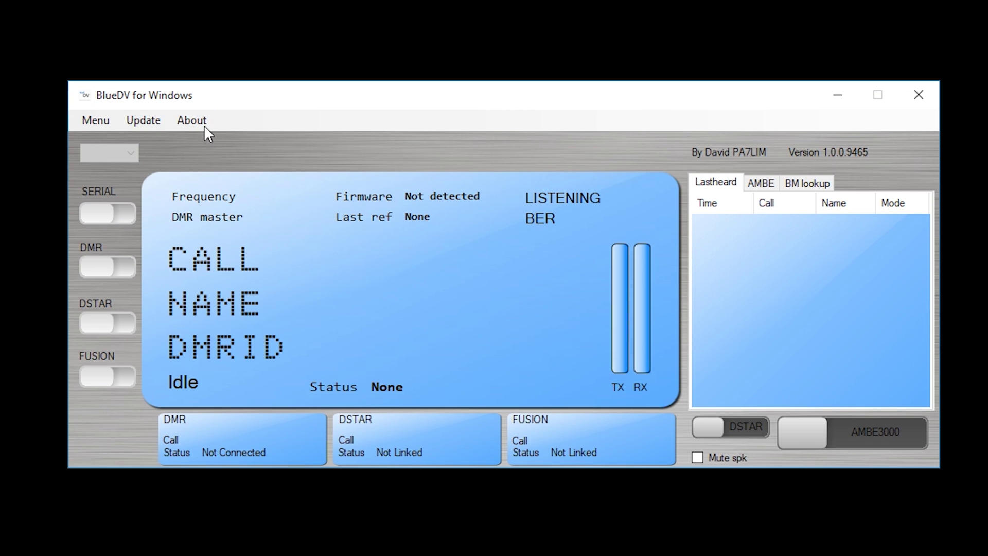
left_click(146, 124)
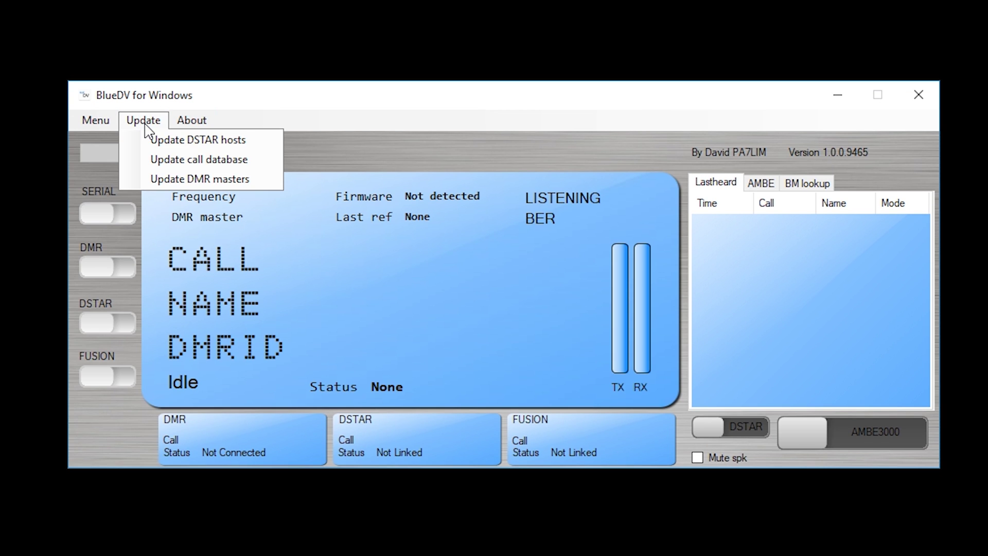
left_click(180, 149)
left_click(484, 324)
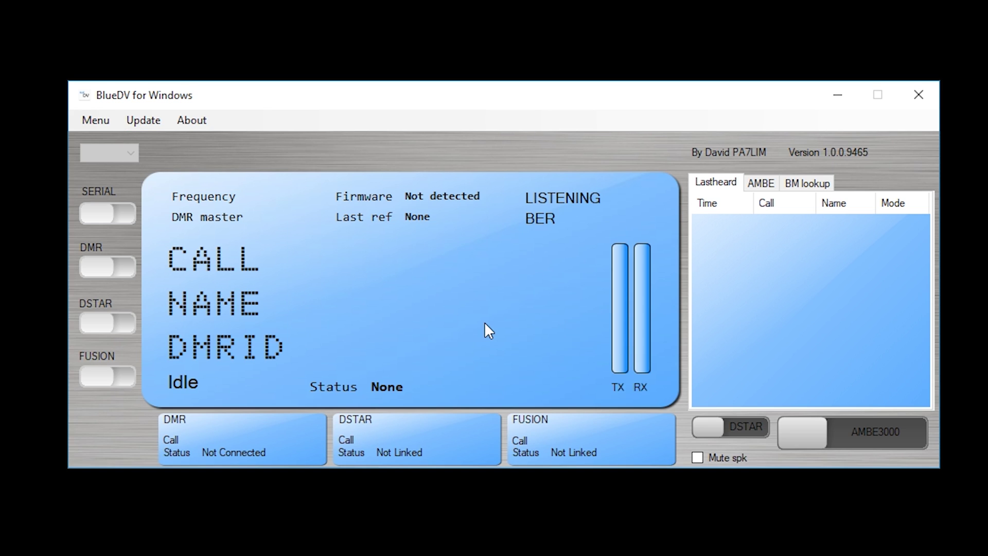
left_click(487, 330)
left_click(515, 365)
left_click(513, 350)
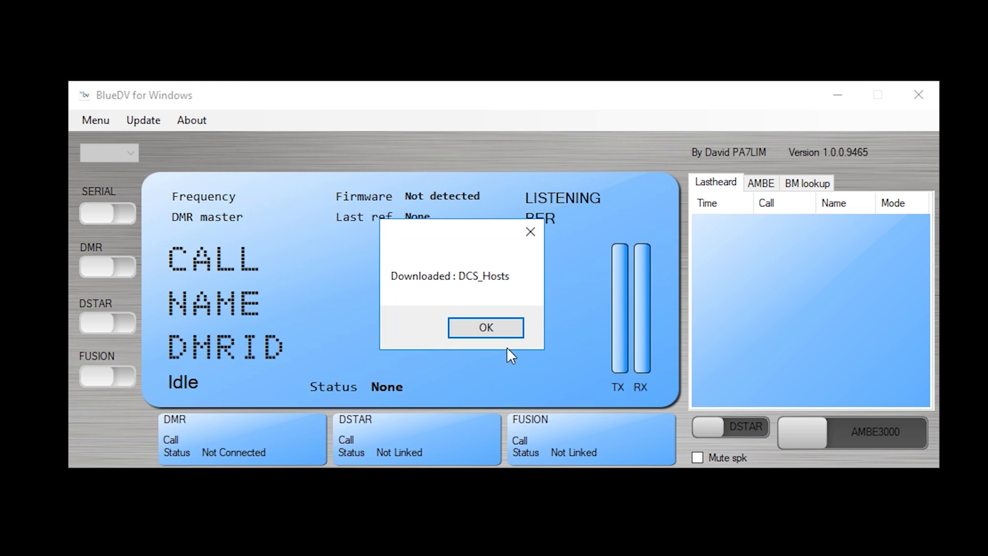
left_click(502, 334)
Update the call database, agreeing to download and overwrite the user database
left_click(149, 120)
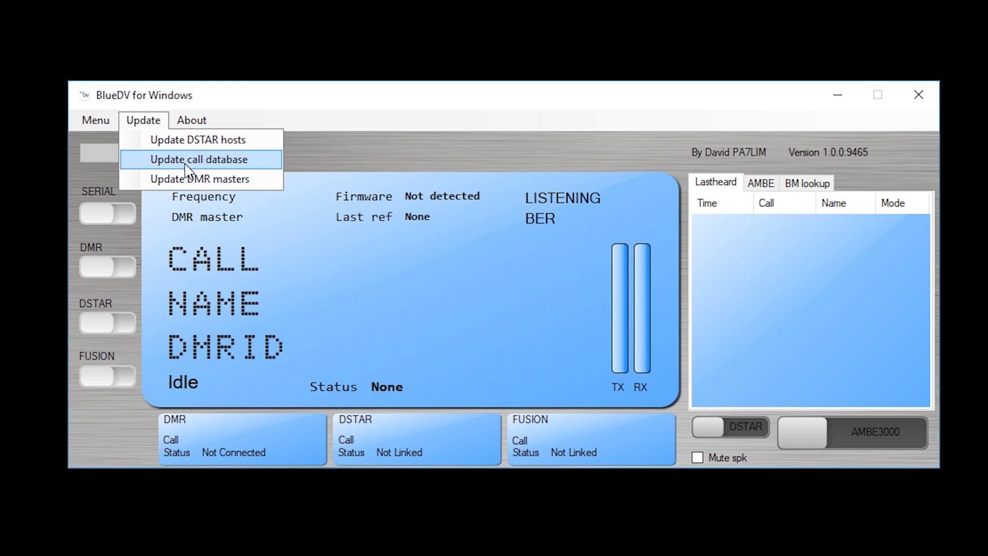
left_click(191, 160)
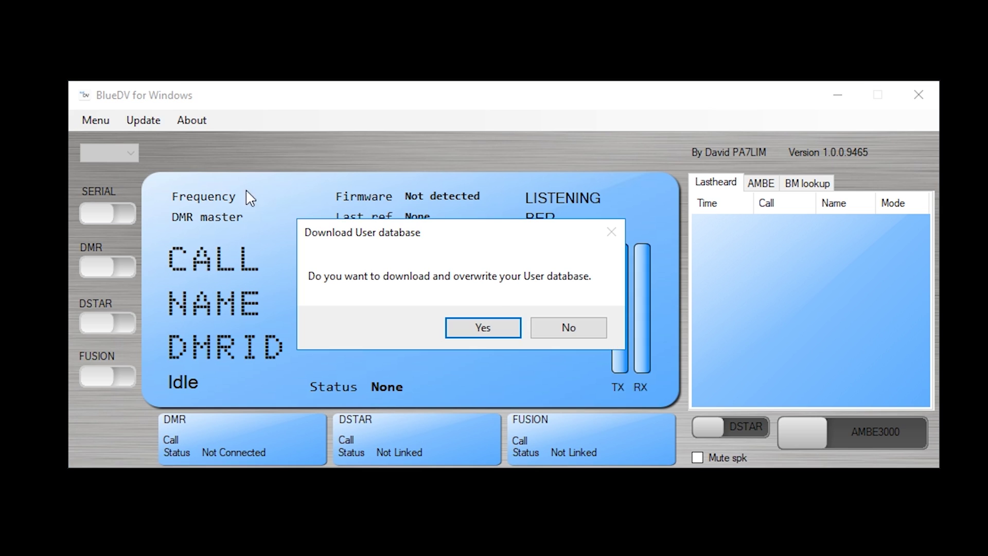
left_click(495, 332)
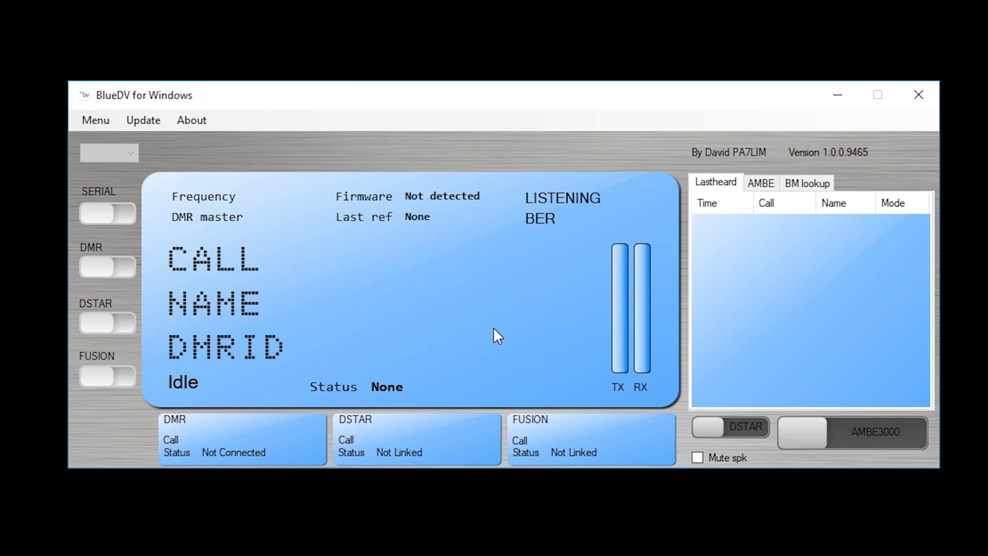
left_click(504, 334)
Update the DMR masters and dismiss the download messages
left_click(147, 121)
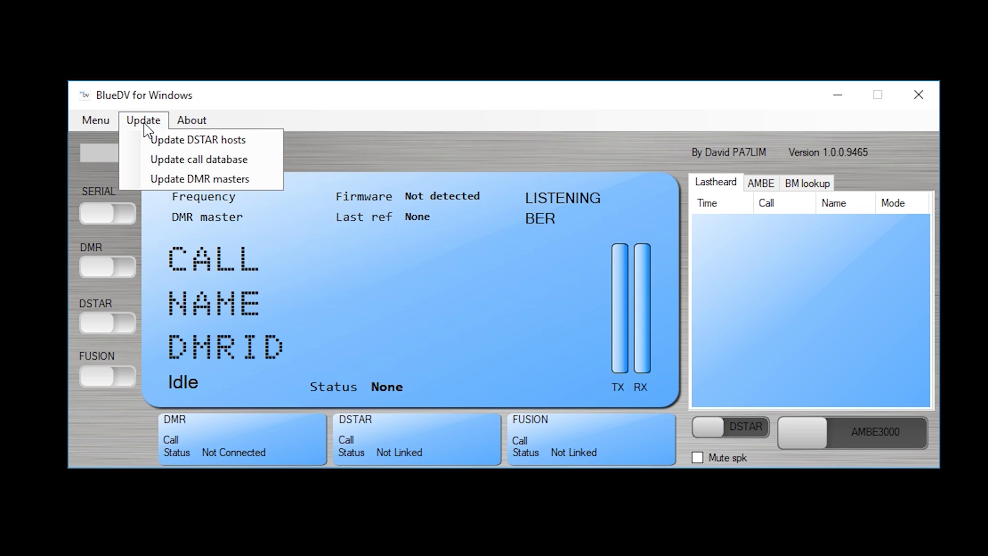
left_click(185, 177)
left_click(540, 336)
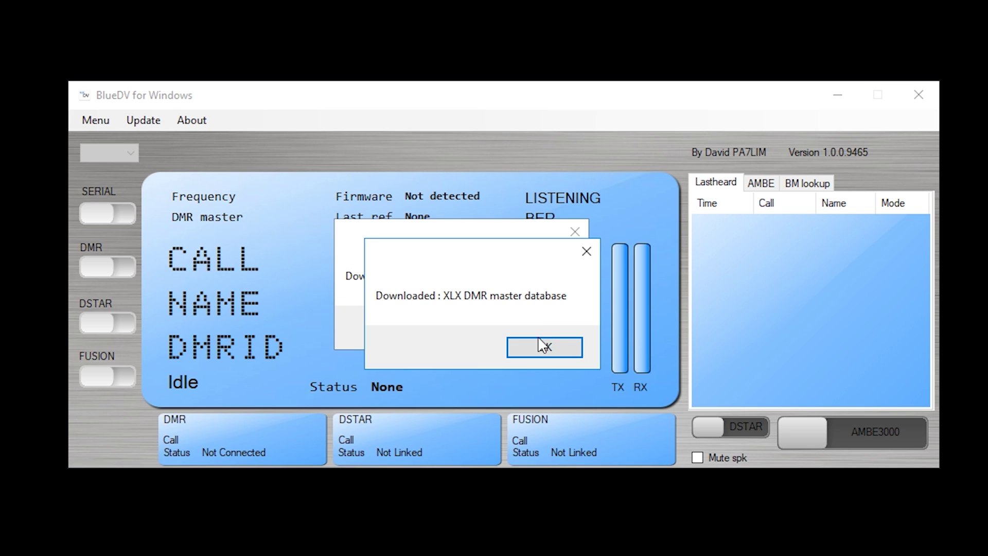
left_click(538, 336)
left_click(533, 326)
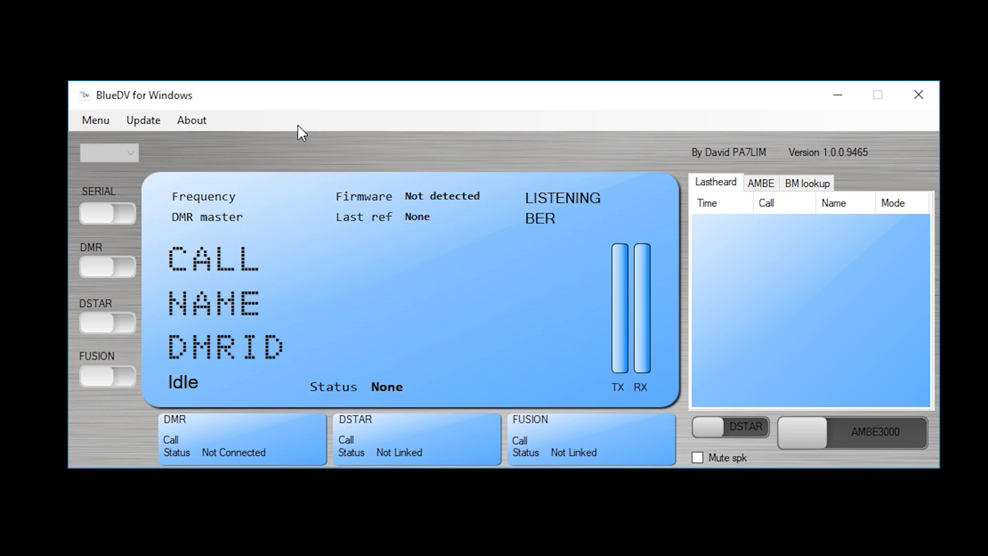
Open the BlueDV setup and replace the NOCALL entry with the operator's own call sign
left_click(98, 122)
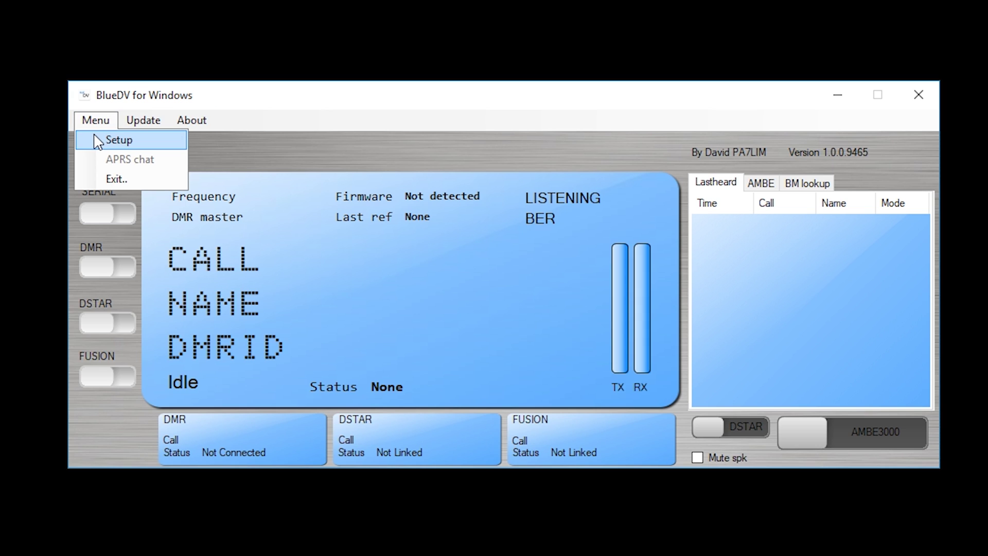
left_click(96, 139)
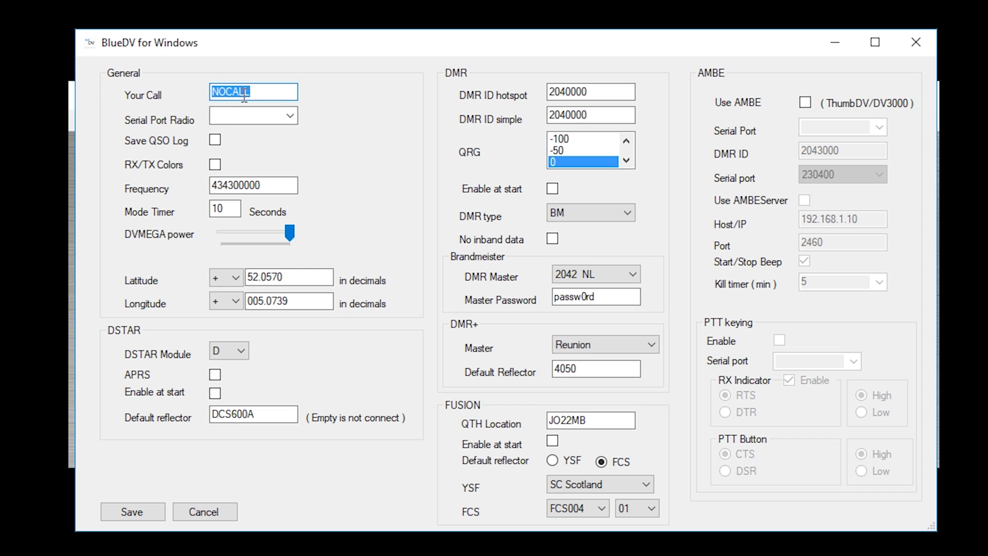
type("M0D")
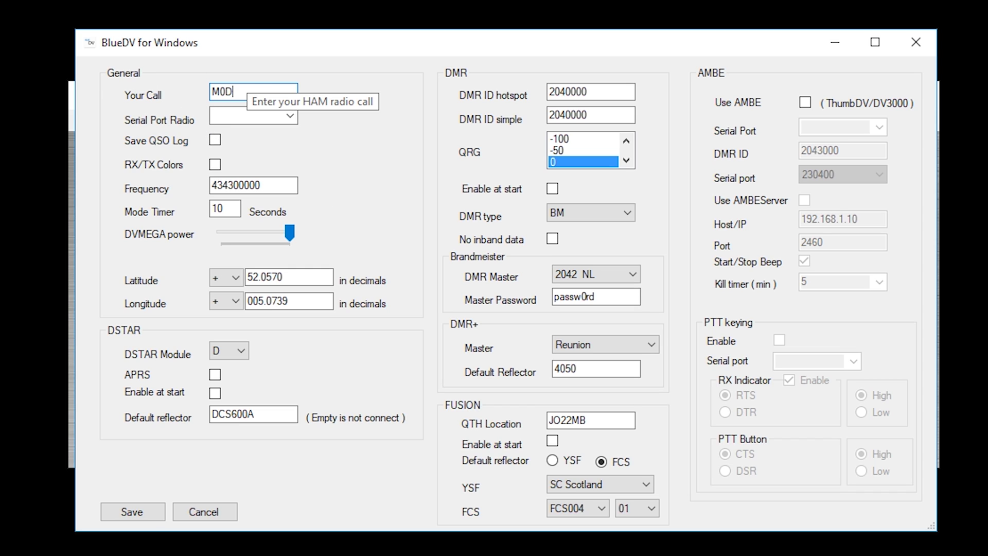
type("QW")
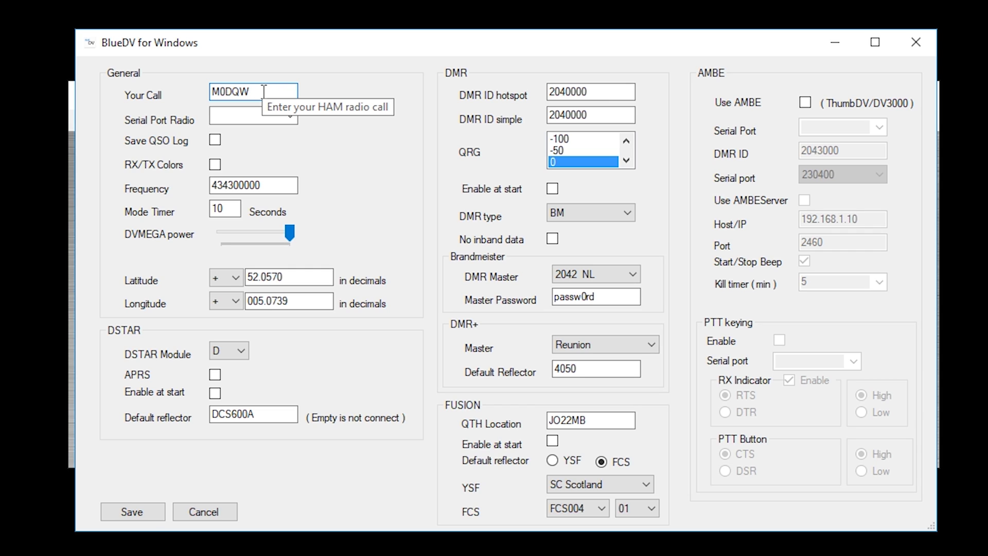
key("Tab")
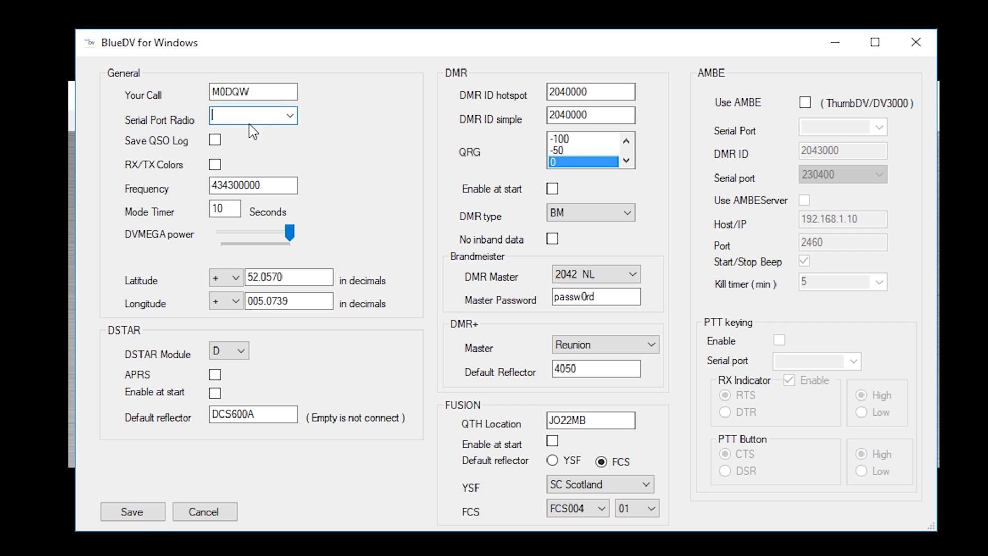
Set the radio's serial port to COM8 and the DSTAR default reflector to REF001C
left_click(289, 115)
left_click(229, 133)
left_click_drag(283, 414, 159, 414)
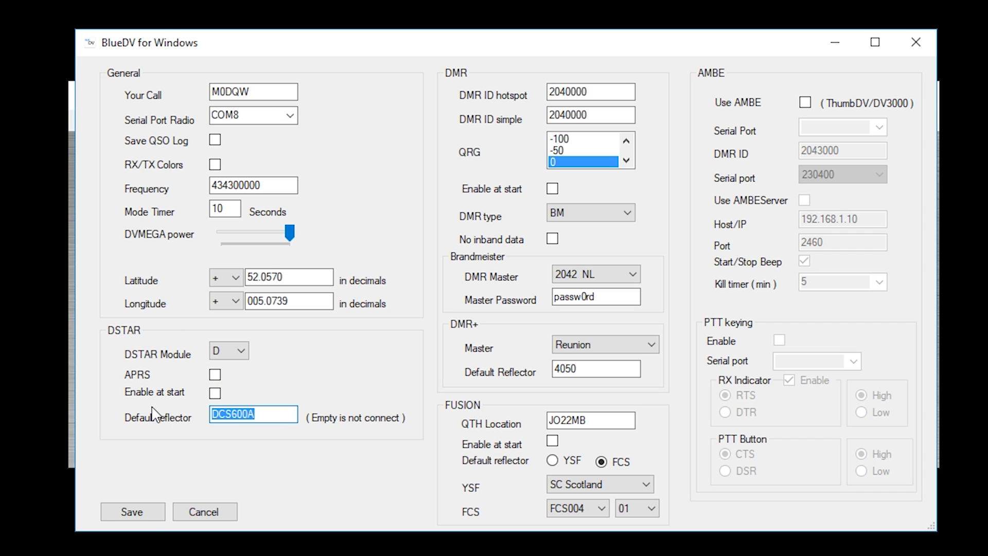
type("REF001C")
Enter the operator's DMR ID in both the hotspot and simple DMR ID fields
left_click_drag(603, 93, 515, 90)
type("23")
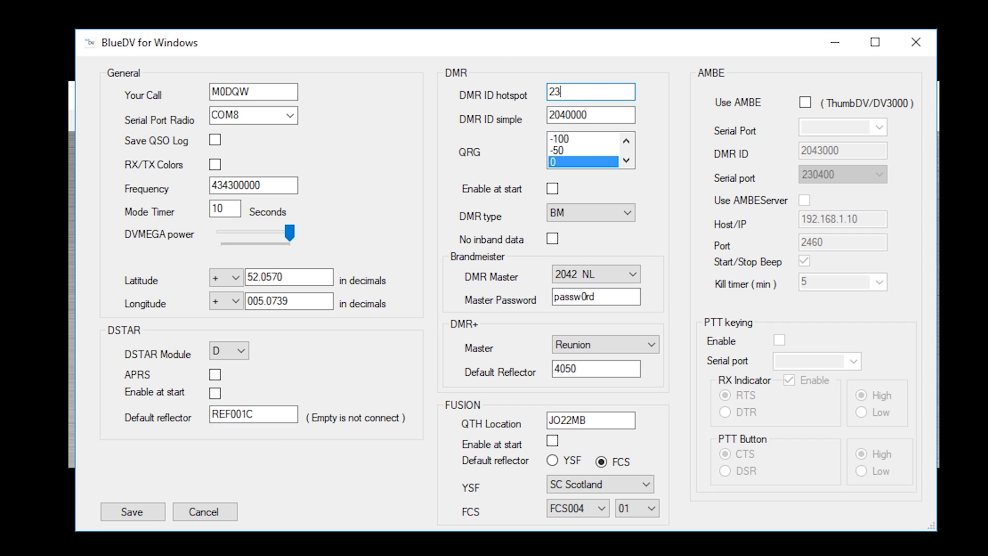
type("51888")
left_click_drag(633, 115, 507, 121)
type("23511")
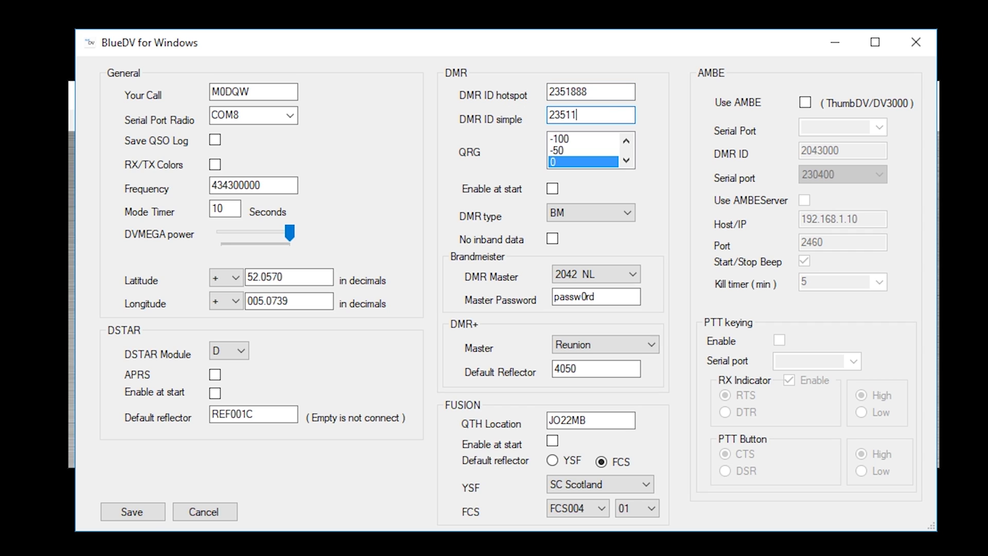
key("BackSpace")
type("888")
Set the DMR type to DMRPLUS and the Brandmeister DMR master to 2341 GB
left_click(617, 219)
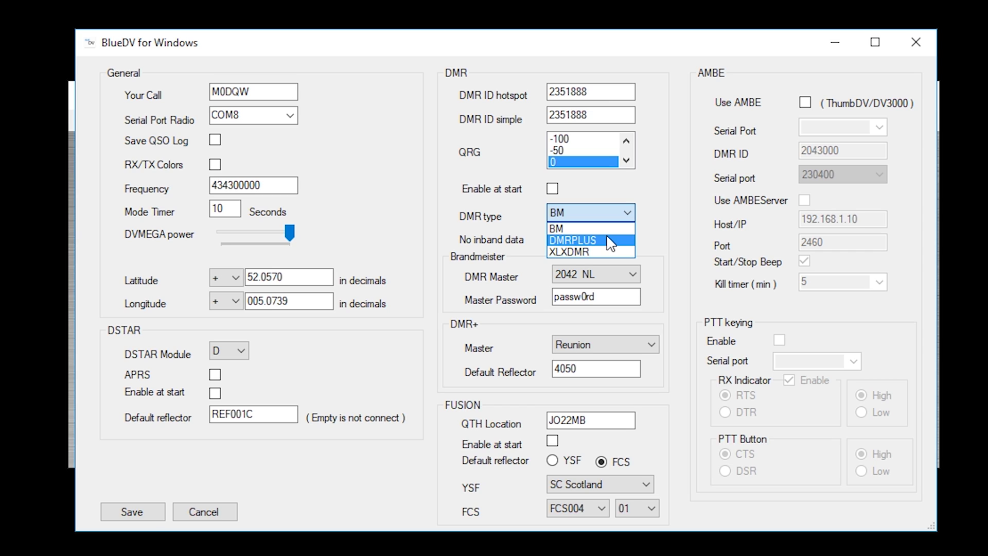
left_click(610, 241)
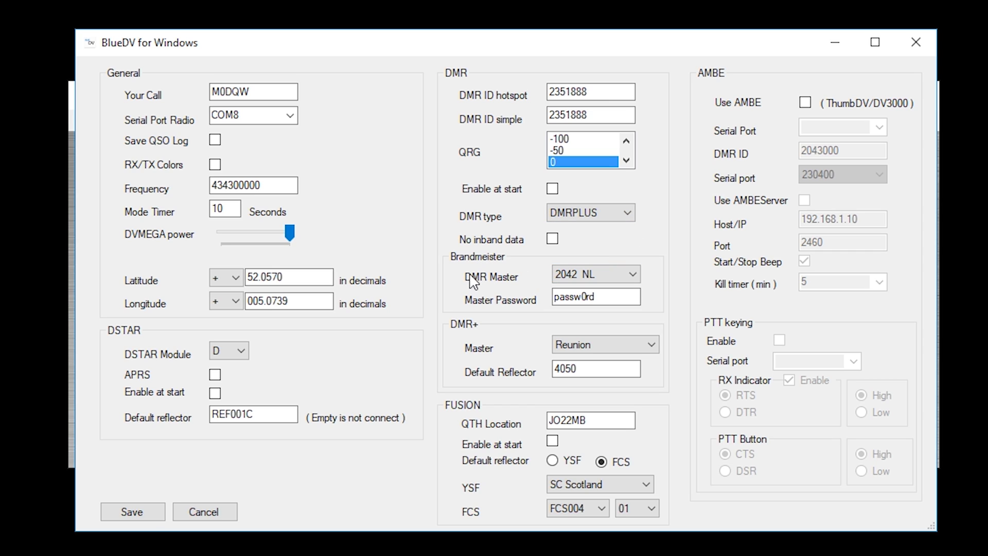
left_click(633, 275)
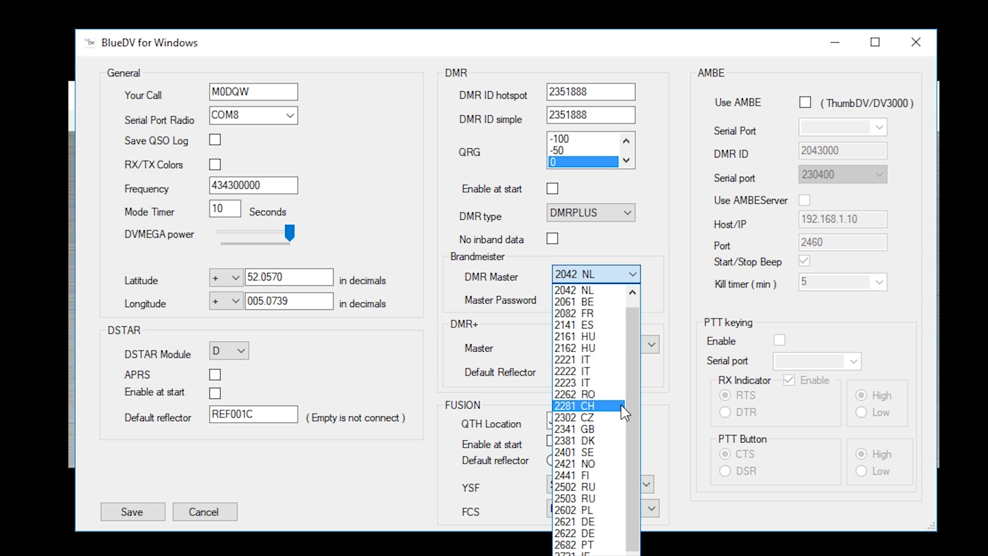
left_click(613, 429)
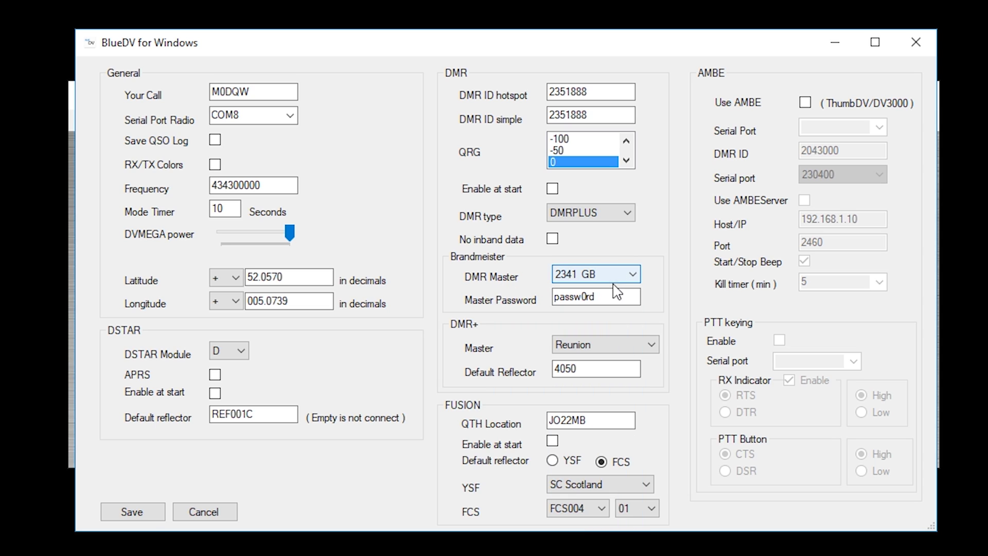
Correct the Brandmeister master password to the one required by the selected server
left_click(585, 297)
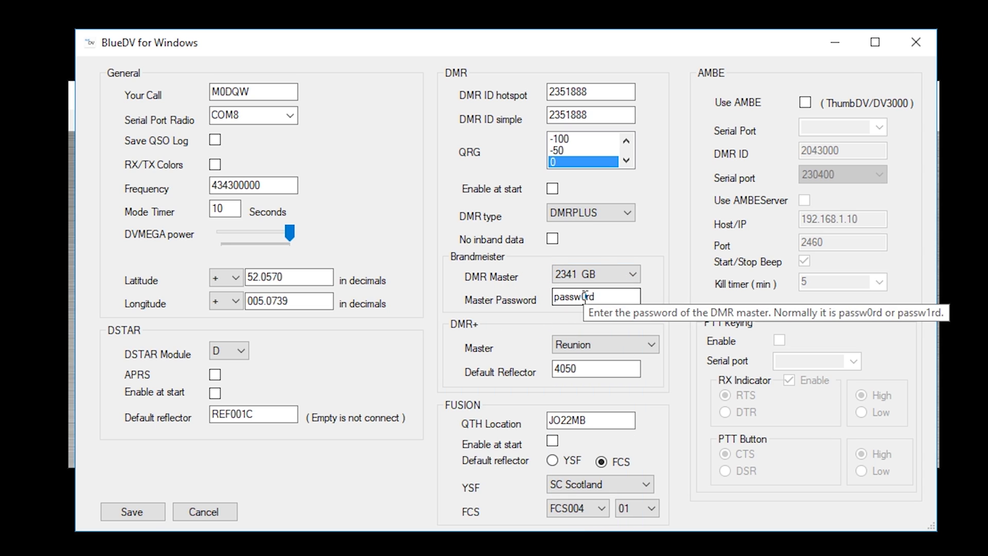
key("BackSpace")
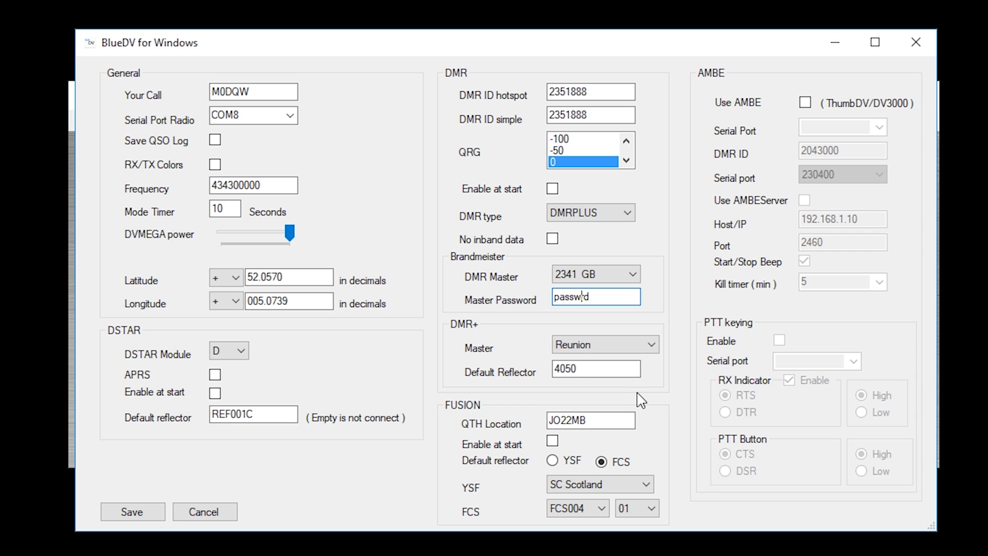
type("1")
key("Delete")
Set the DMR+ master to Phoenix-F
left_click(638, 353)
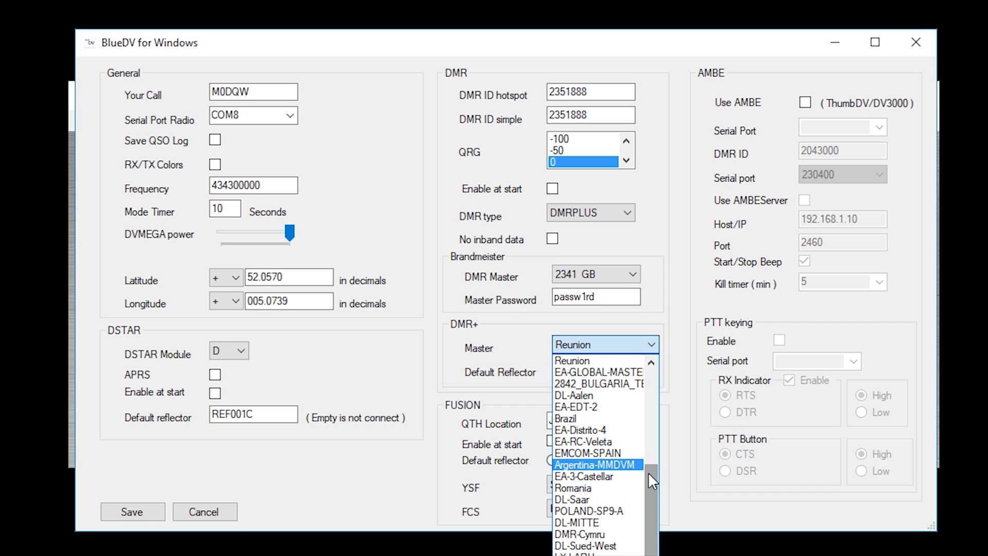
scroll(652, 487, "down", 1)
left_click_drag(652, 487, 653, 527)
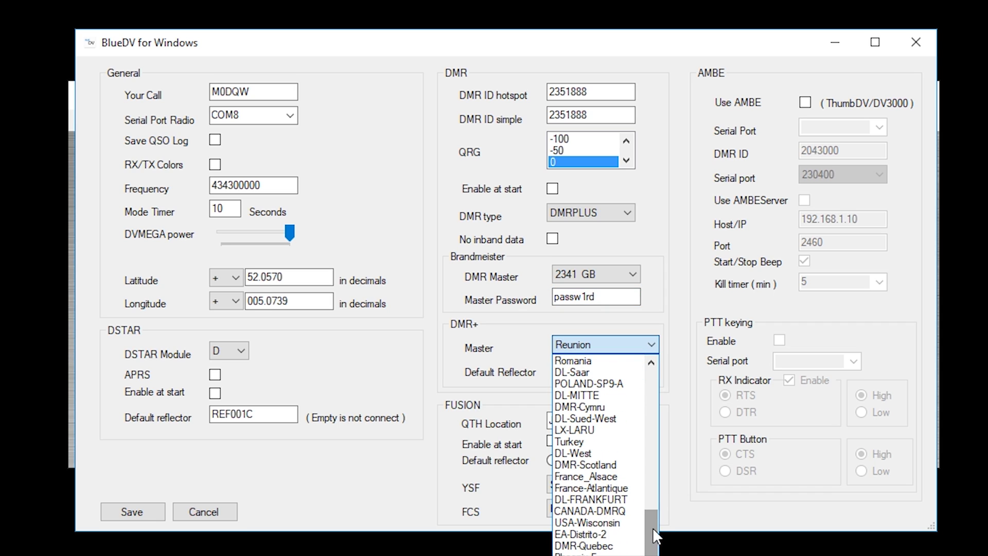
left_click(597, 553)
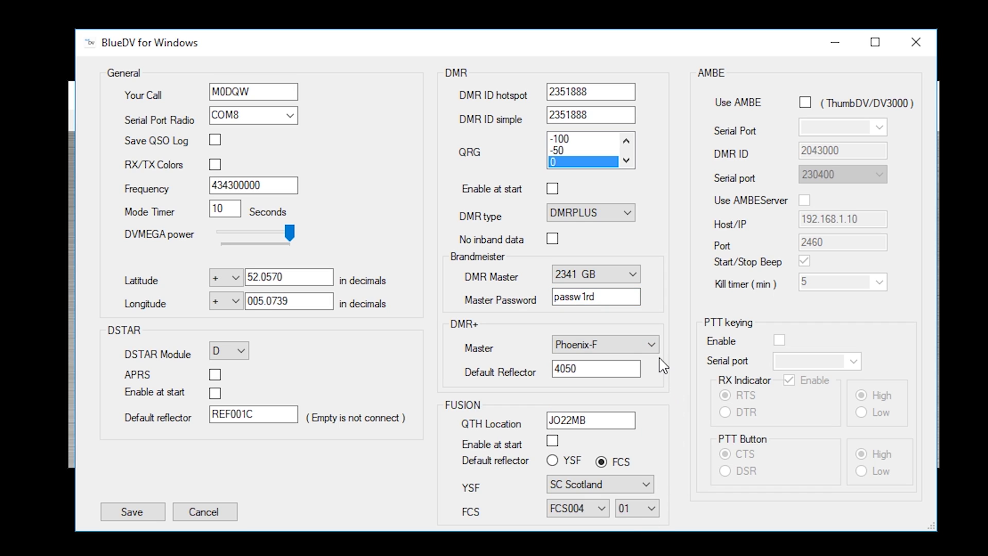
left_click(651, 345)
left_click_drag(652, 515, 650, 386)
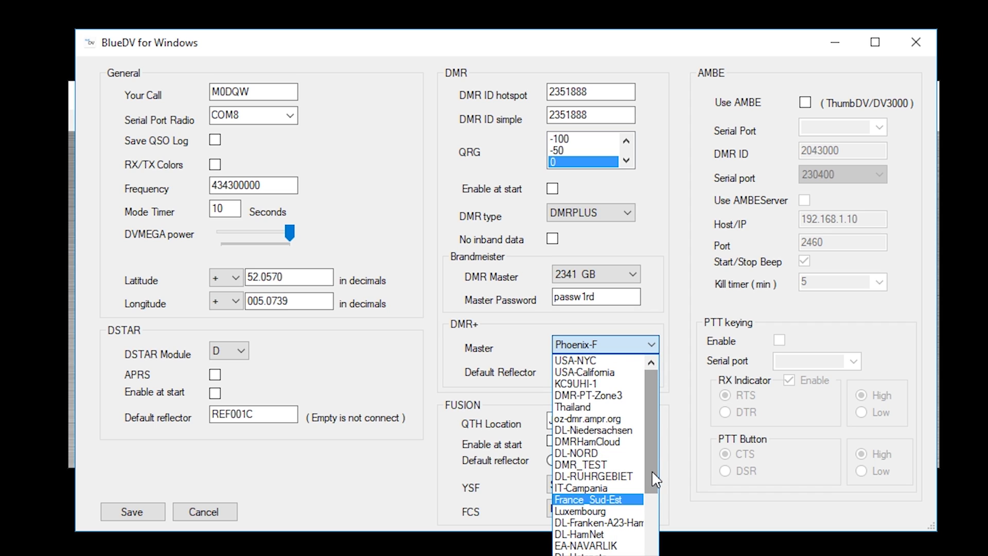
left_click_drag(652, 470, 651, 555)
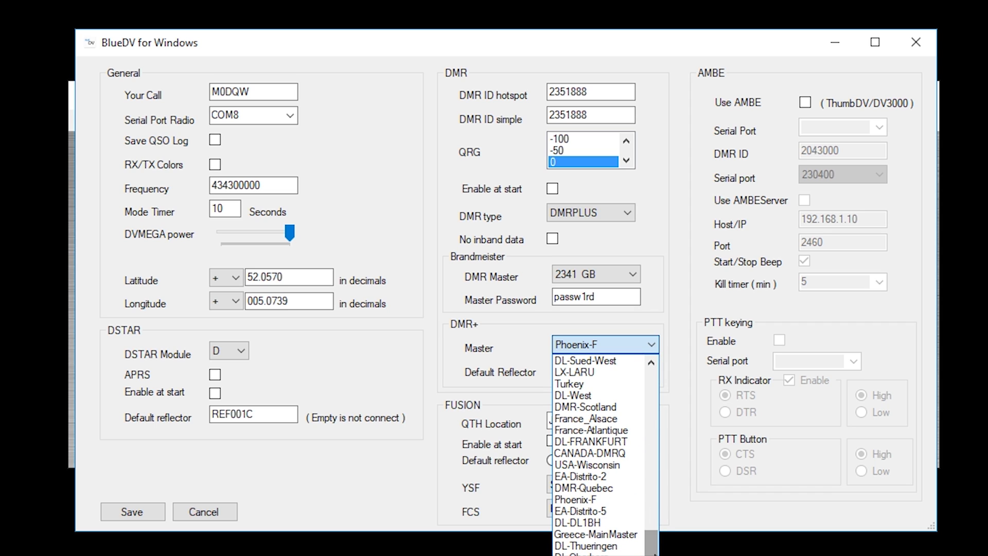
left_click(681, 311)
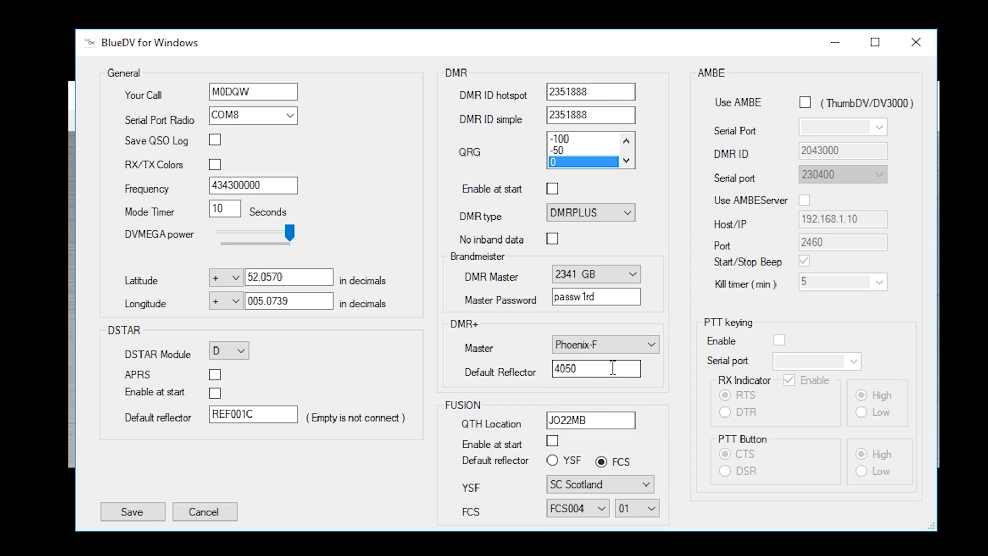
Set the DMR+ default reflector to 4400
left_click_drag(614, 368, 533, 368)
type("4400")
Enable AMBE on serial port COM8 and enter the operator's DMR ID in the AMBE settings
left_click(802, 106)
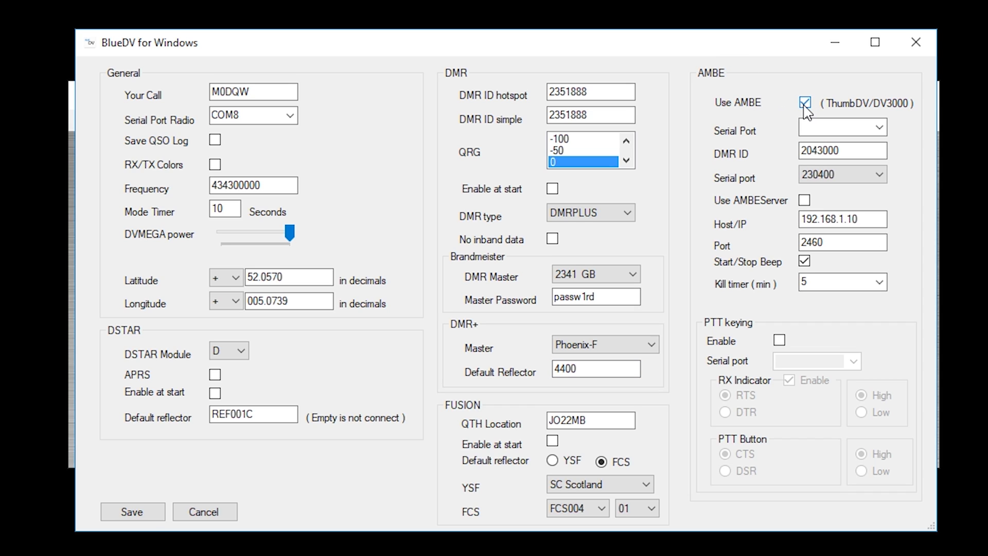
left_click(880, 128)
left_click(829, 143)
double_click(819, 150)
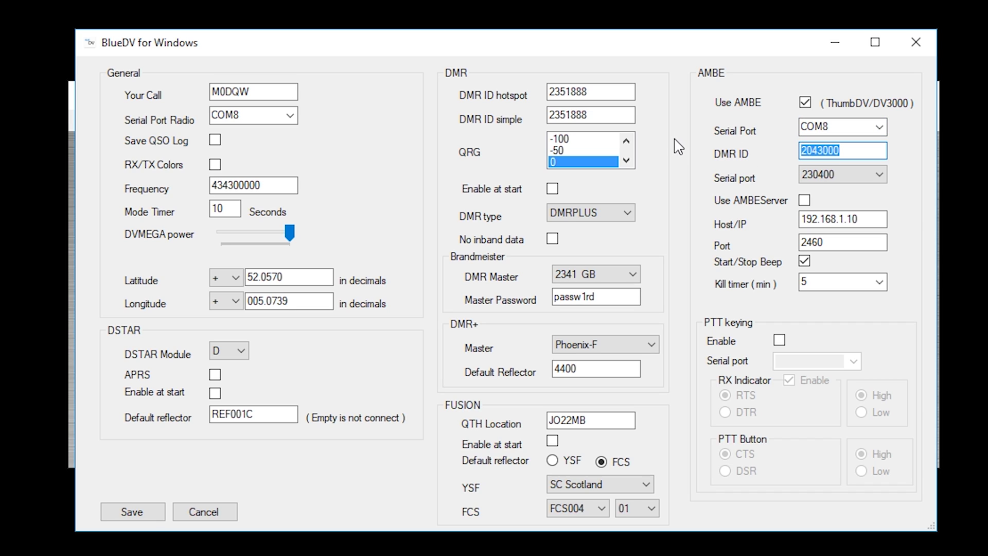
type("2351888")
Select 230400 as the AMBE serial speed, turn off the start/stop beep, and save the settings
left_click(878, 175)
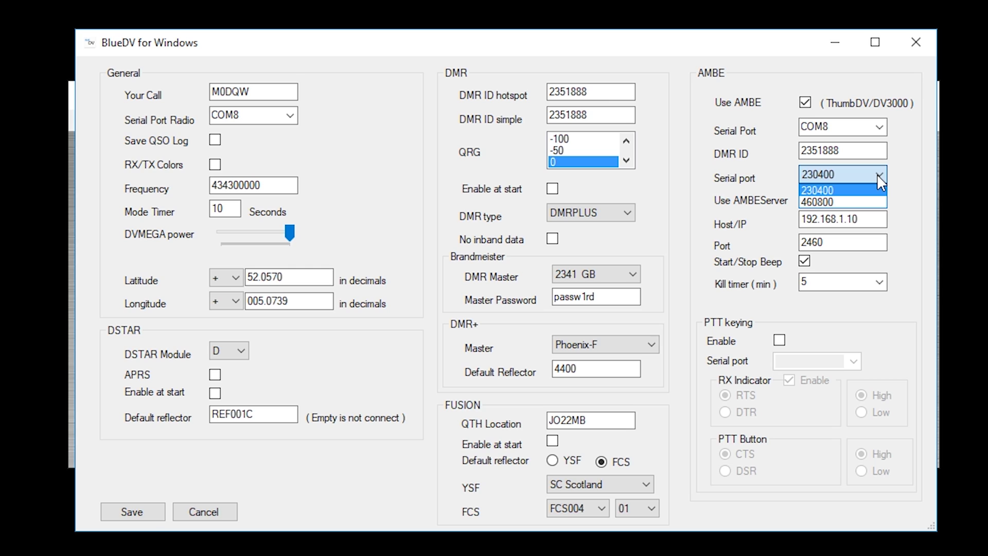
left_click(853, 192)
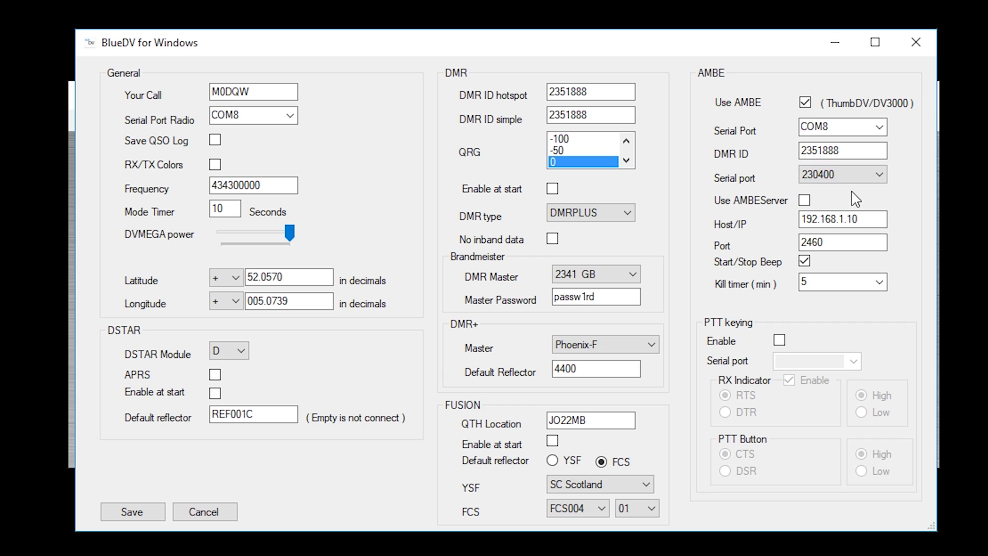
left_click(805, 262)
left_click(133, 512)
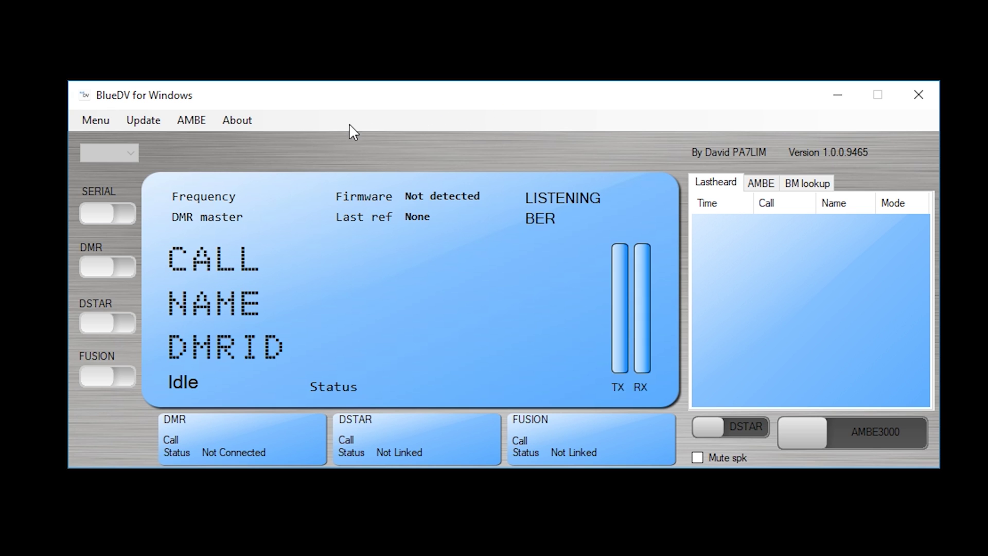
Set the AMBE recording device to Microphone (RODE NT-USB) and the playback device to the Realtek High Definition speakers
left_click(194, 123)
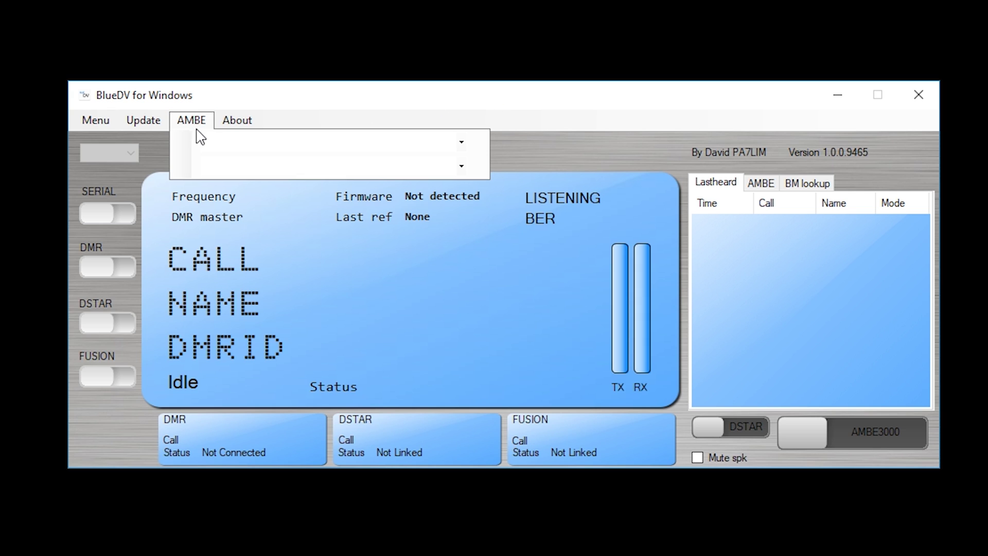
left_click(461, 147)
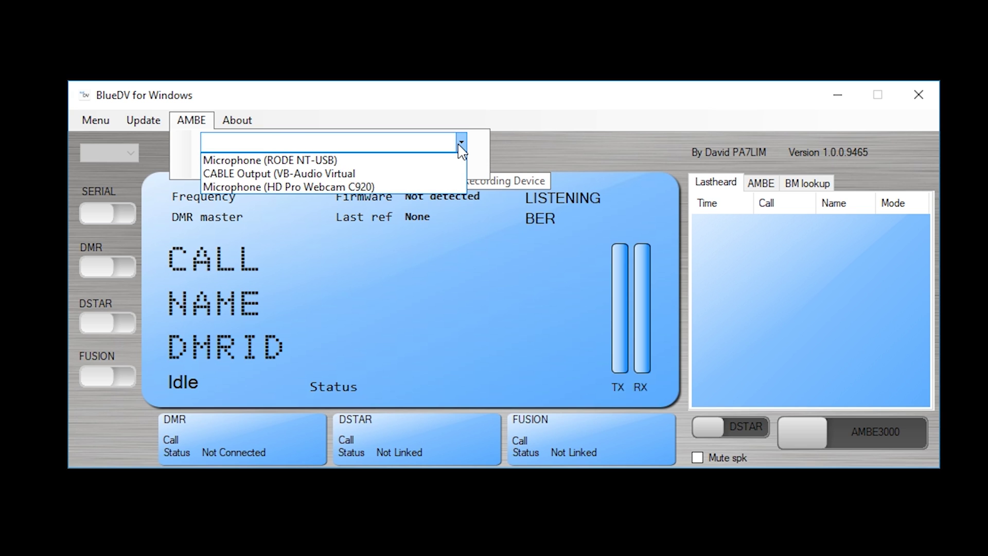
left_click(345, 161)
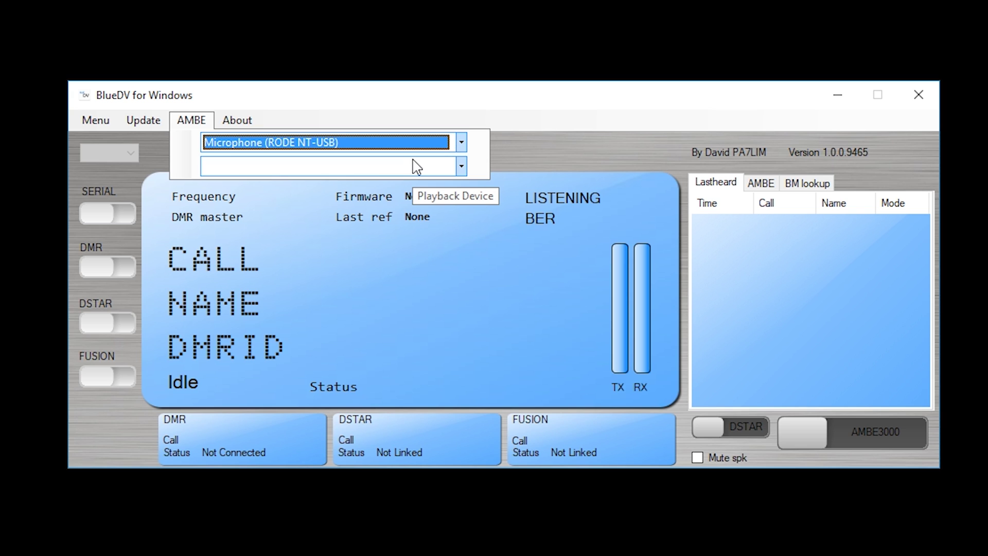
left_click(461, 165)
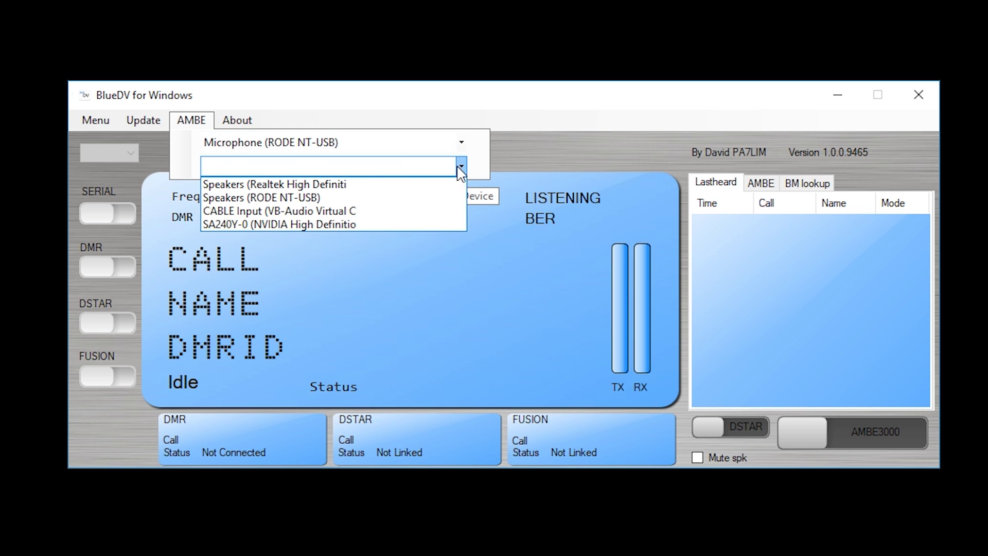
left_click(296, 184)
left_click(366, 95)
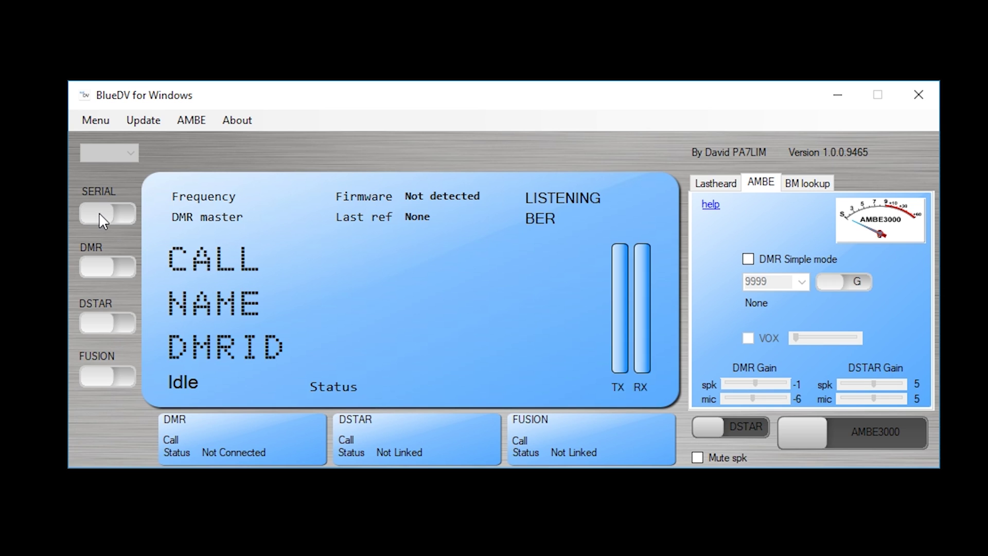
Turn on the serial connection to the AMBE device and connect to the DMR master
left_click(96, 212)
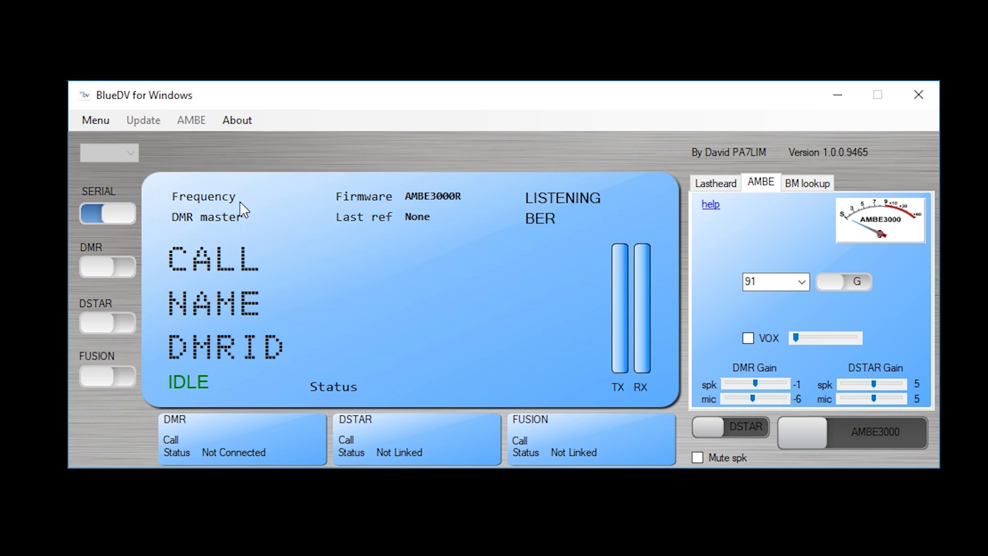
left_click(94, 266)
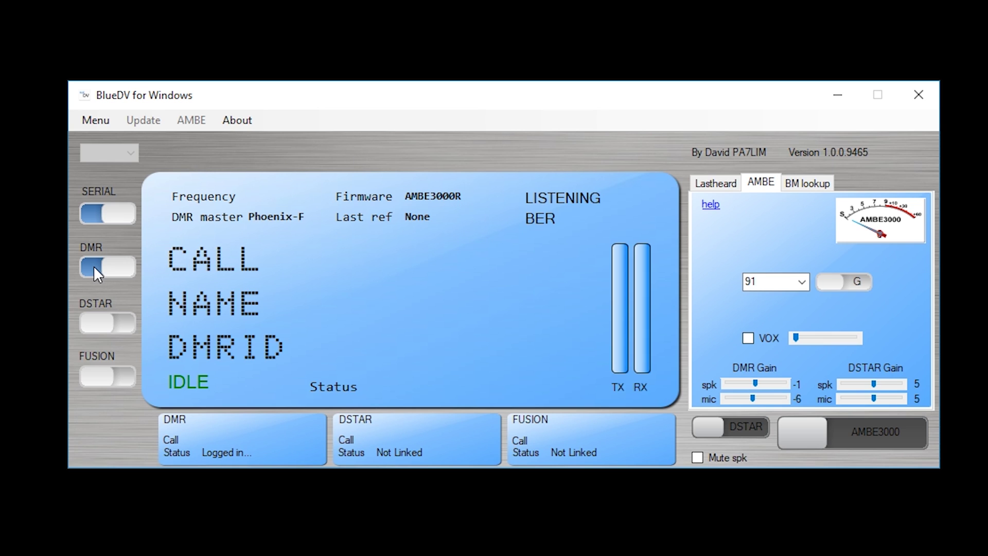
left_click(329, 303)
Set the AMBE DMR destination to 4401 and switch the AMBE transmit mode to DMR
left_click_drag(762, 282, 711, 276)
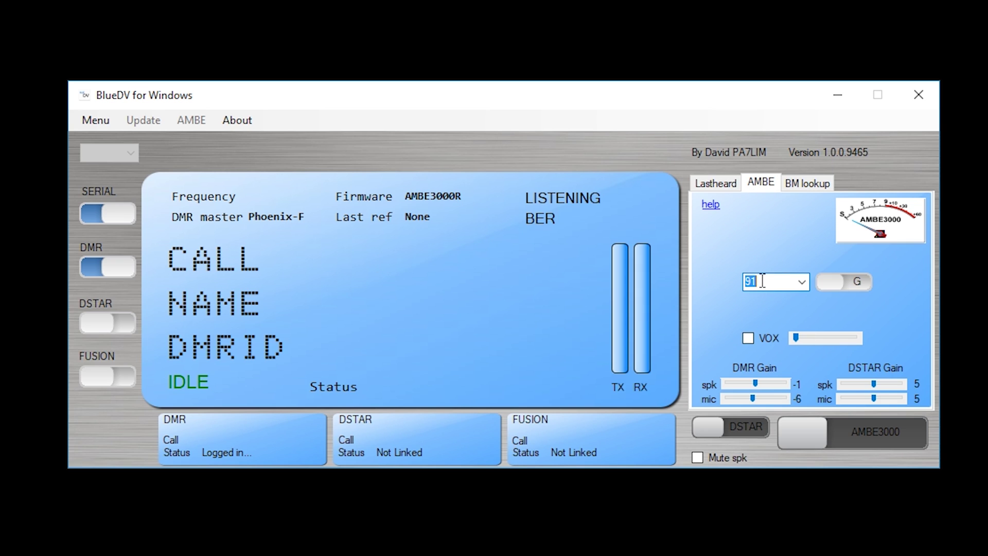
type("4401")
left_click(709, 428)
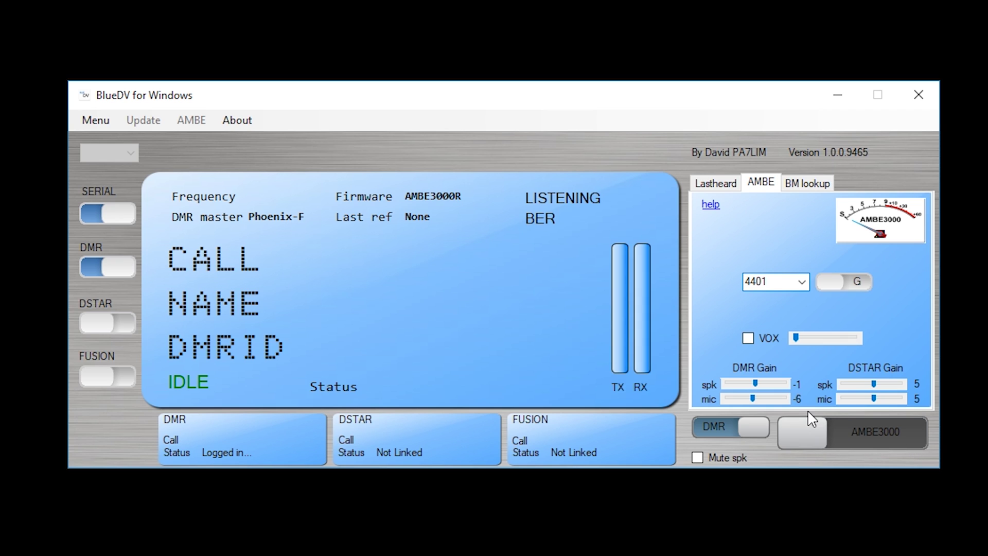
Key the AMBE3000 transmitter on and off twice on DMR destination 4401
left_click(808, 432)
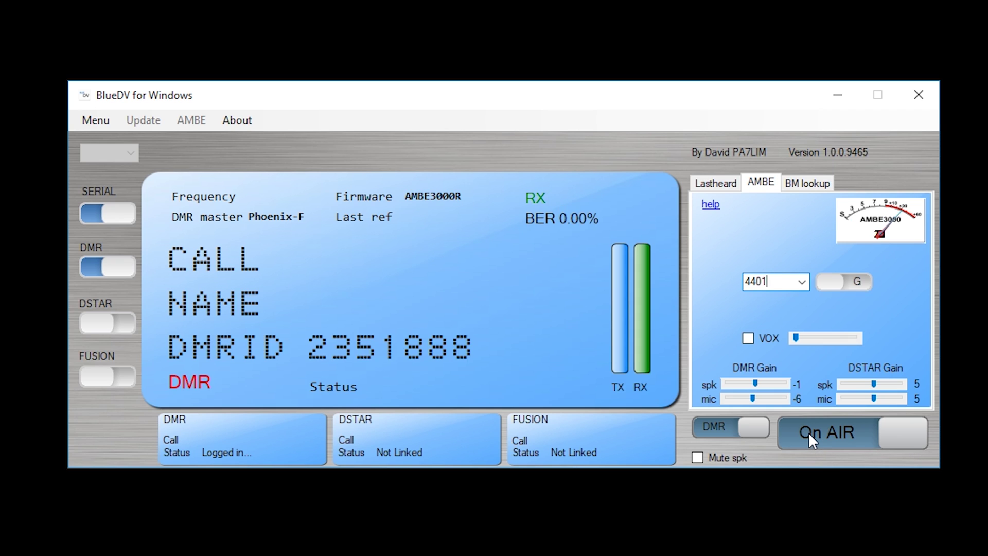
left_click(895, 435)
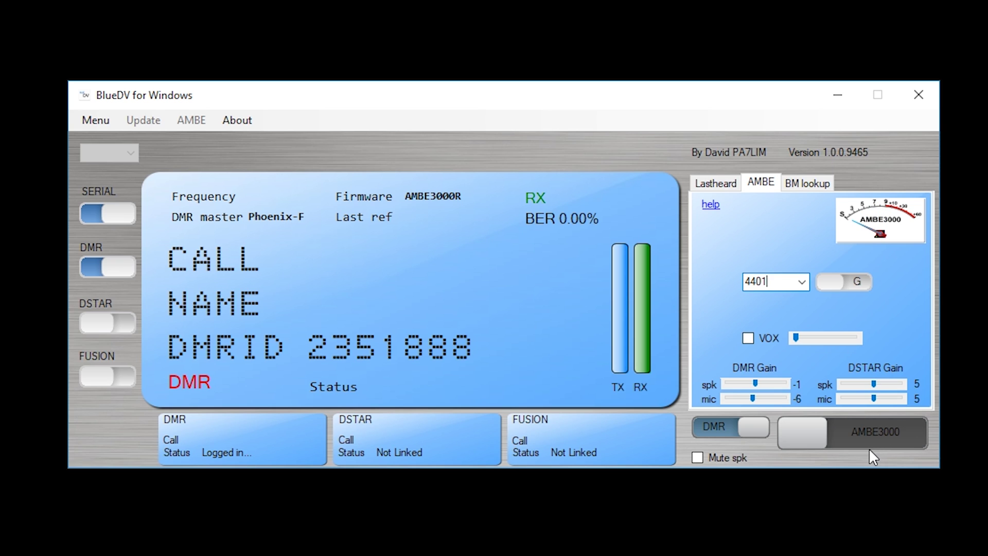
key("space")
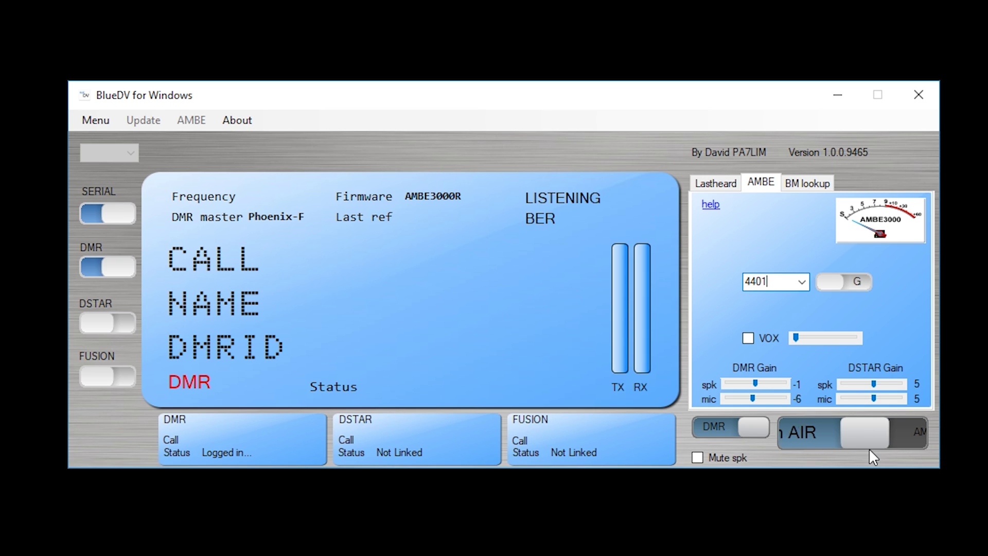
left_click(869, 448)
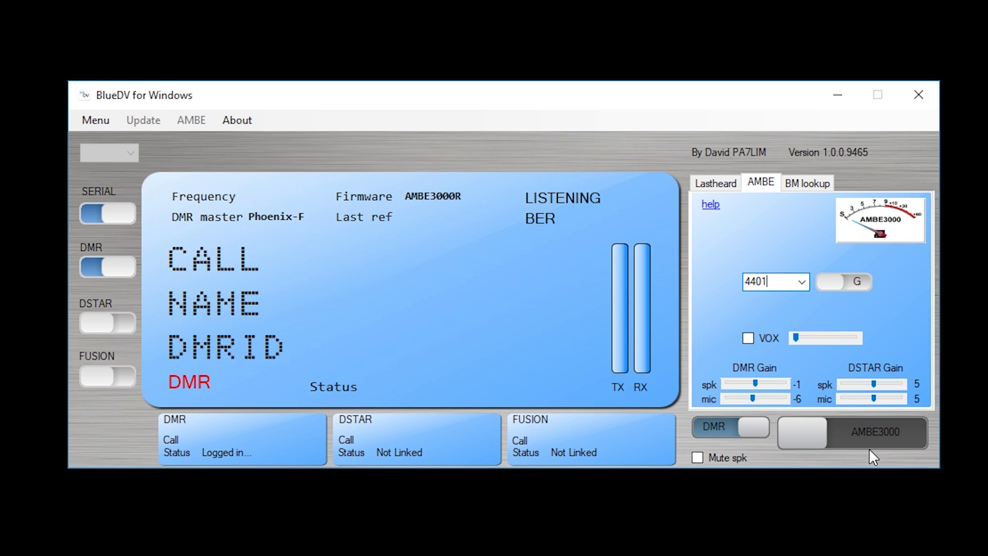
Disconnect DMR, turn on DSTAR, and switch the AMBE transmit mode to DSTAR
left_click(112, 263)
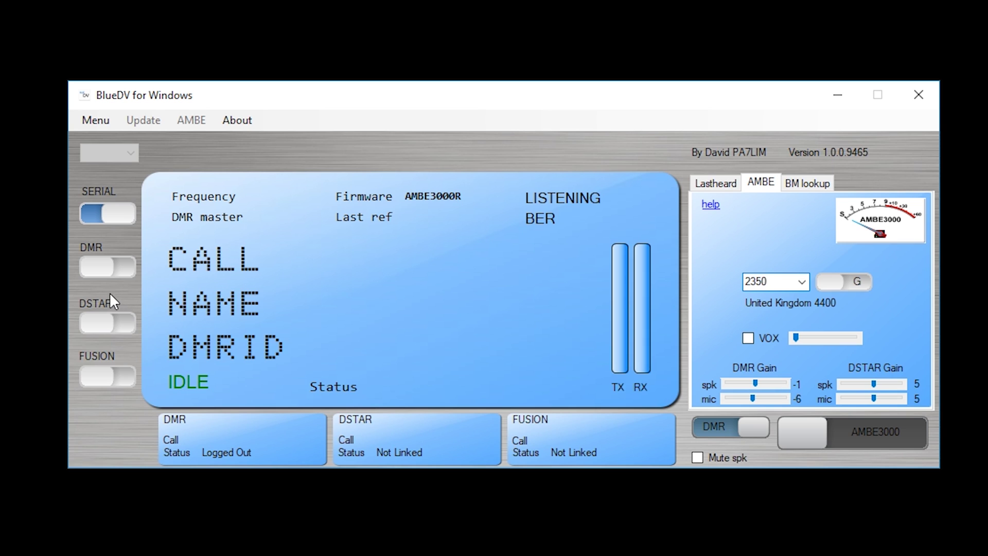
left_click(95, 323)
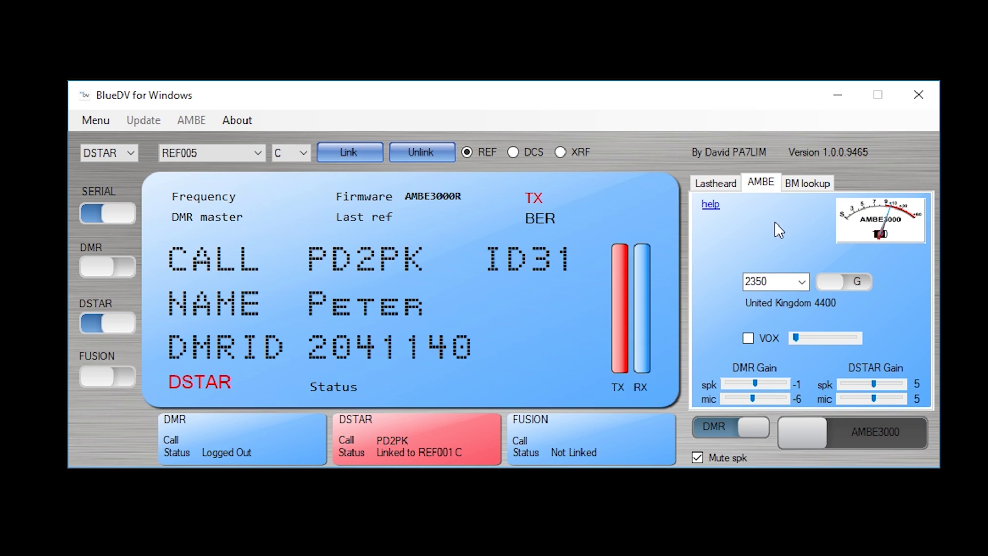
left_click(755, 430)
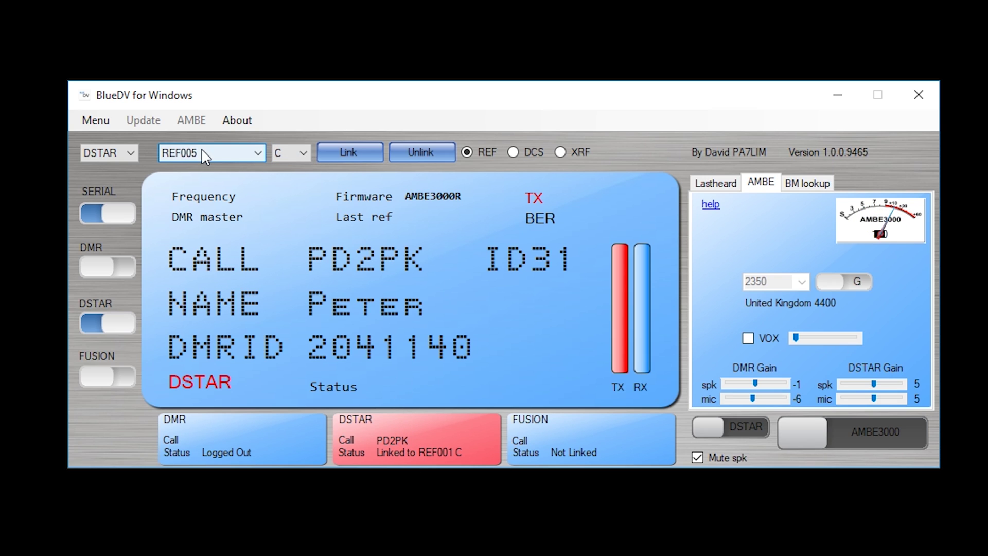
Look through the available REF reflectors without changing the selection, and view the last-heard stations
left_click(253, 159)
scroll(254, 178, "up", 2)
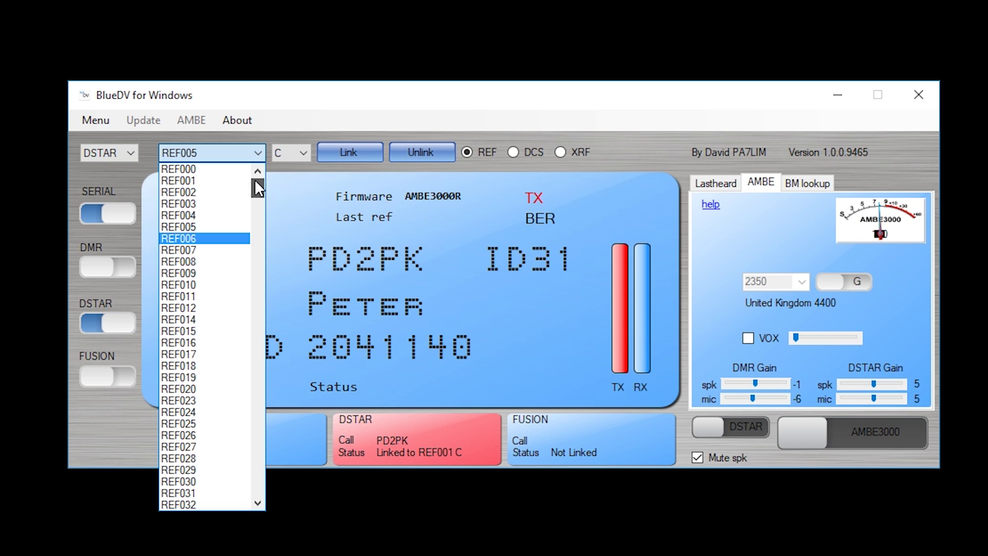
left_click(300, 116)
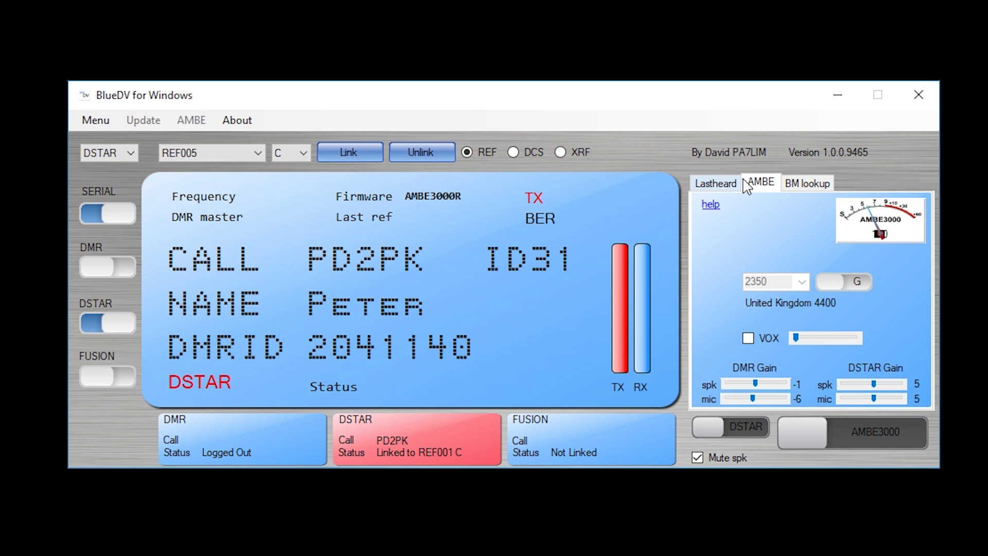
left_click(726, 186)
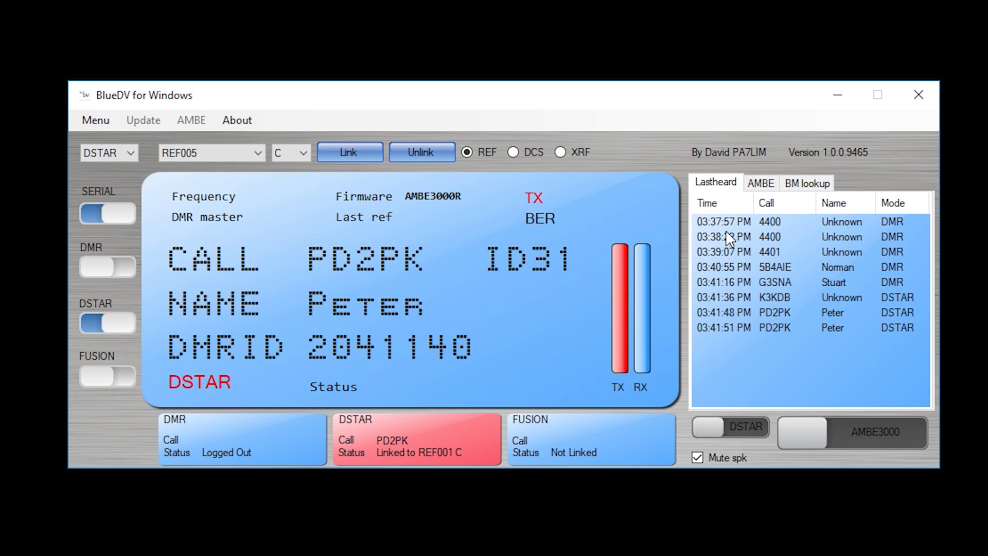